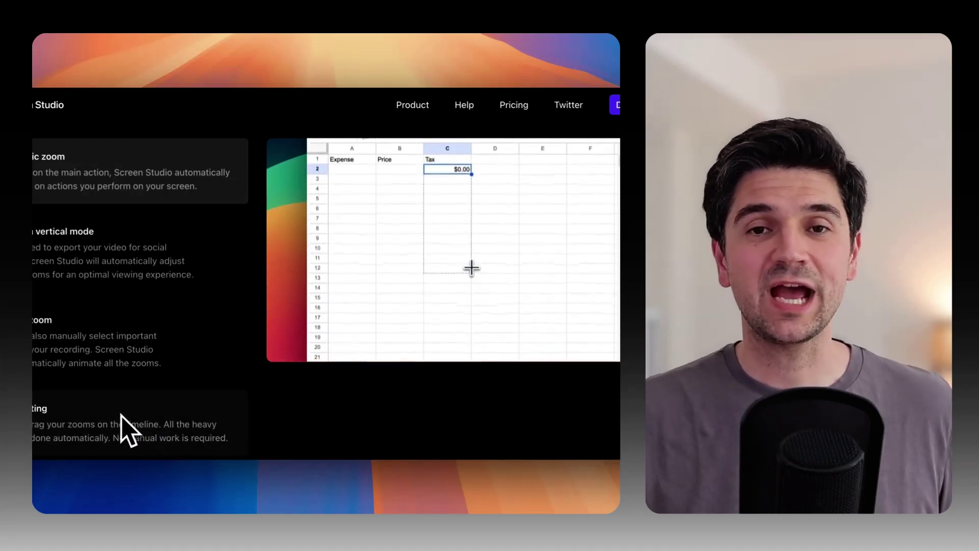
Show the vertical mode demo, then scroll to the $9 monthly and $229 pay-once pricing plans
click(102, 261)
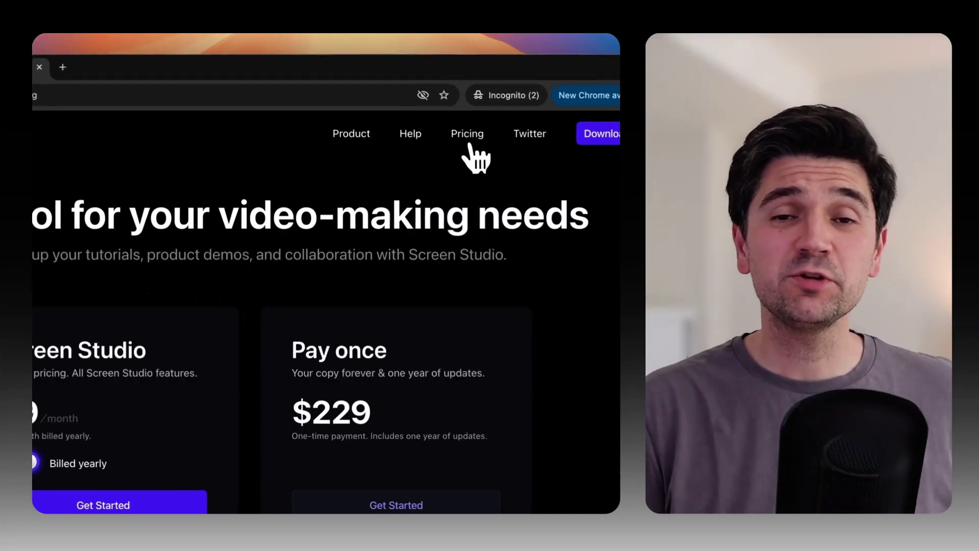
scroll(448, 219, down, 3)
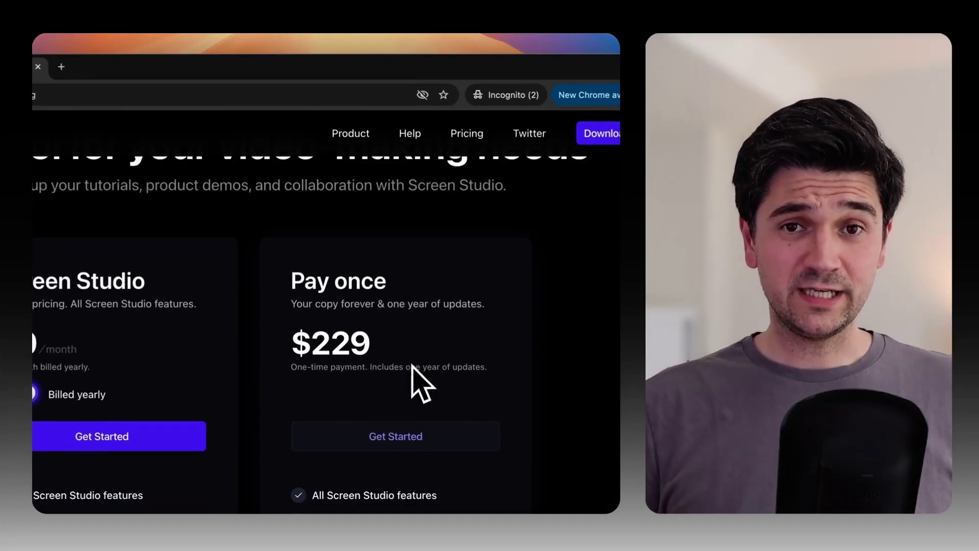
scroll(412, 365, down, 2)
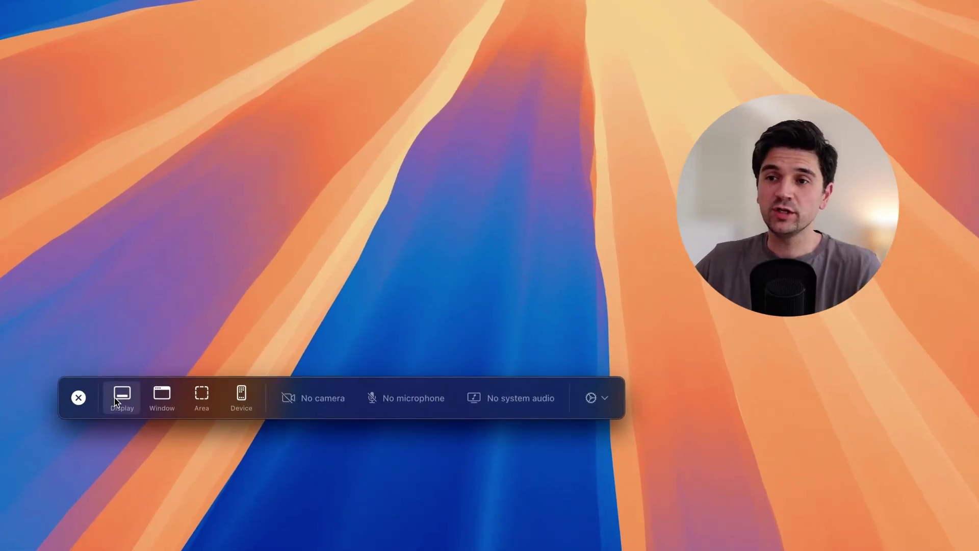
Preview the Display, Window and Area capture modes, repositioning the area frame, then Device mode
click(124, 403)
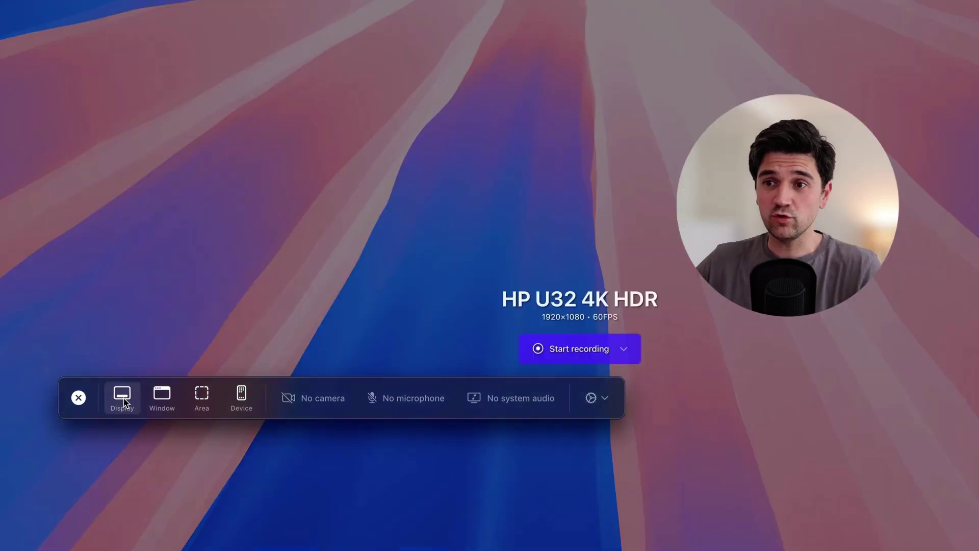
click(157, 403)
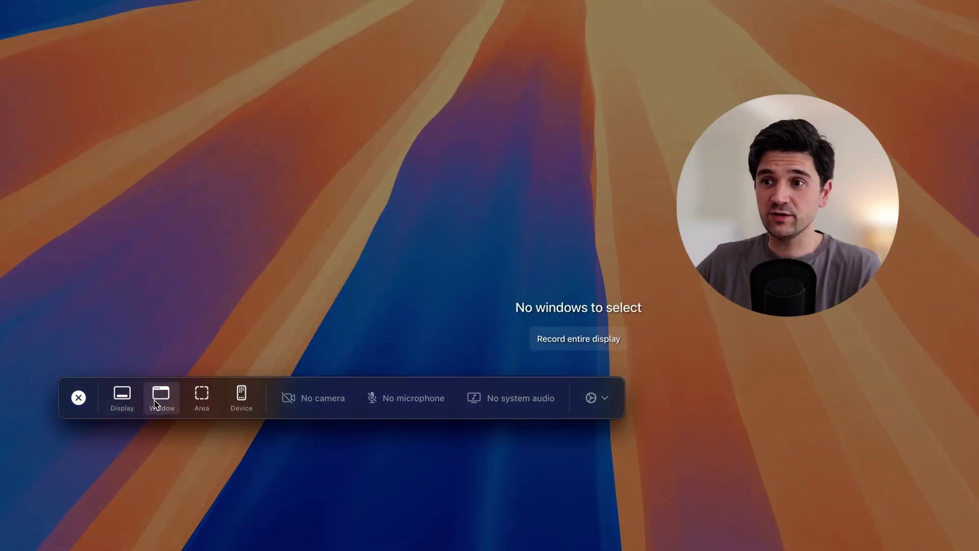
click(201, 402)
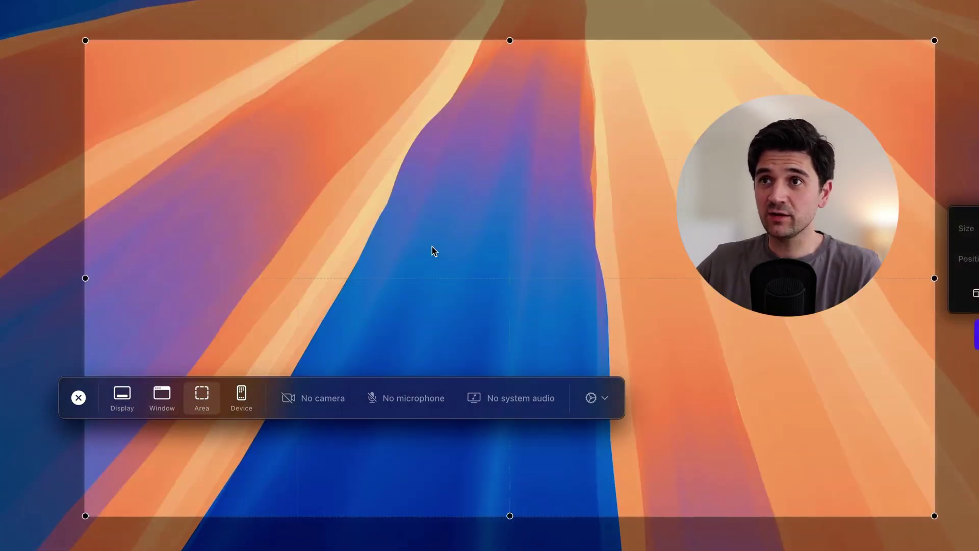
drag(432, 251, 309, 277)
click(242, 398)
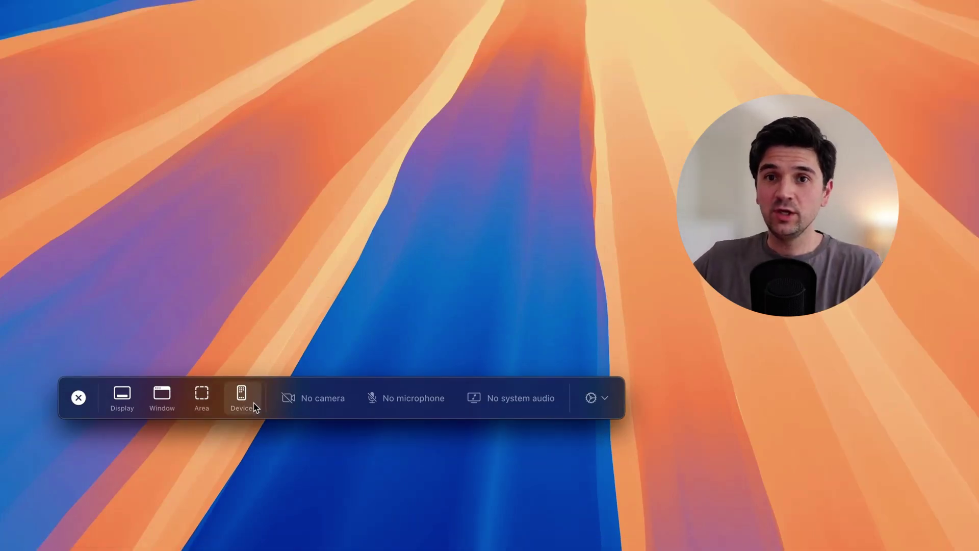
Choose Canon Digital Camera as the camera and RODE NT-USB as the microphone
click(316, 398)
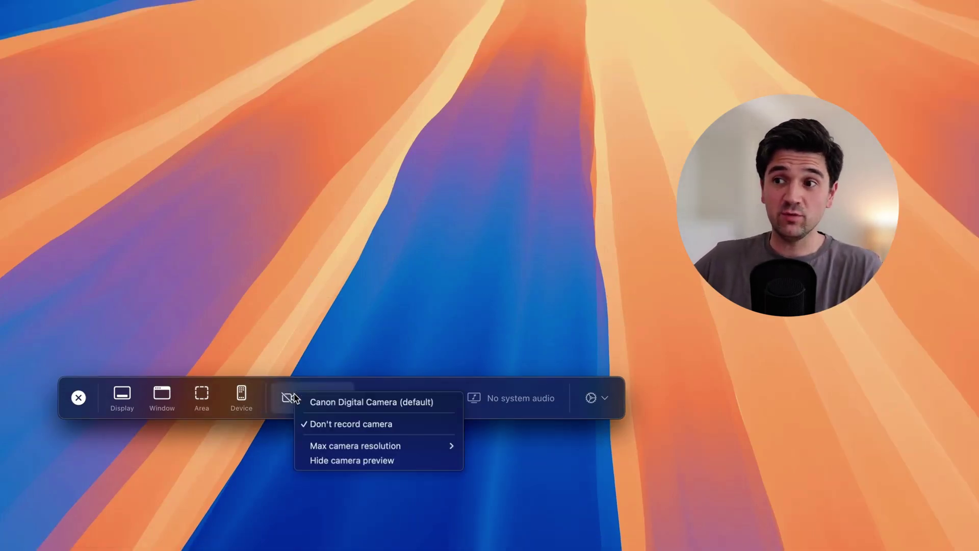
click(368, 402)
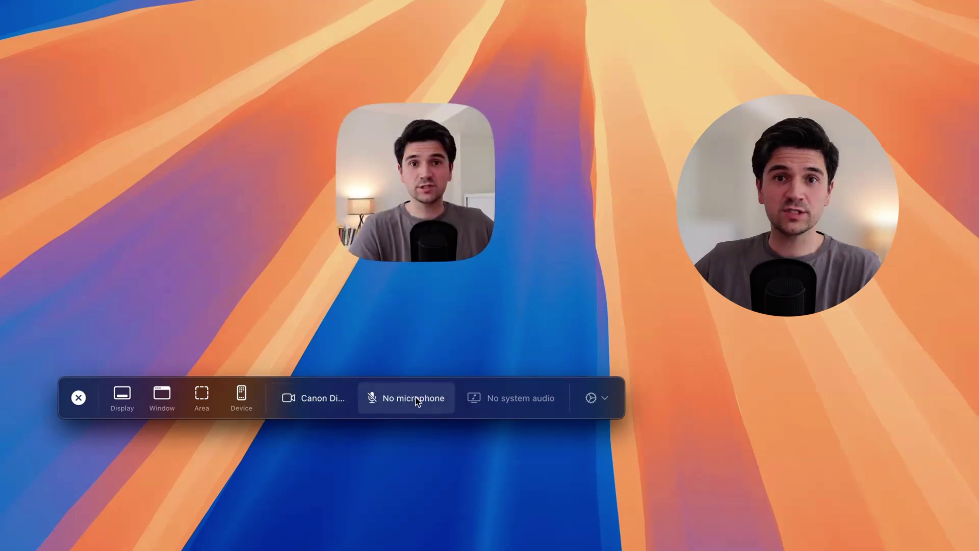
click(417, 401)
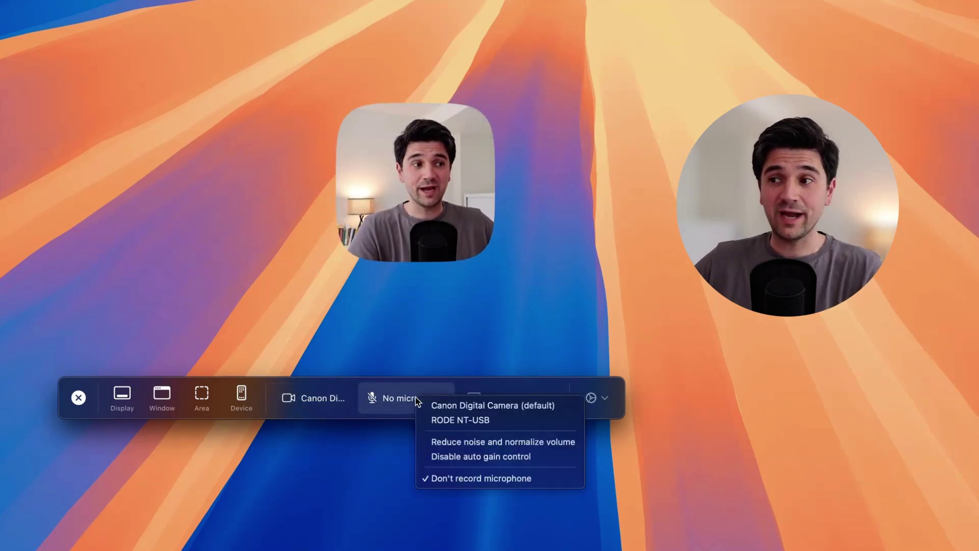
click(460, 419)
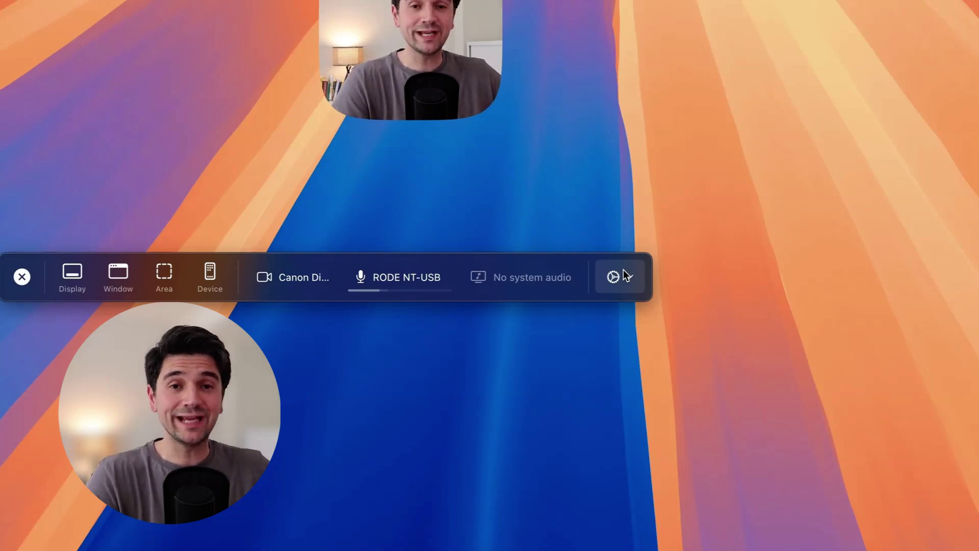
click(623, 270)
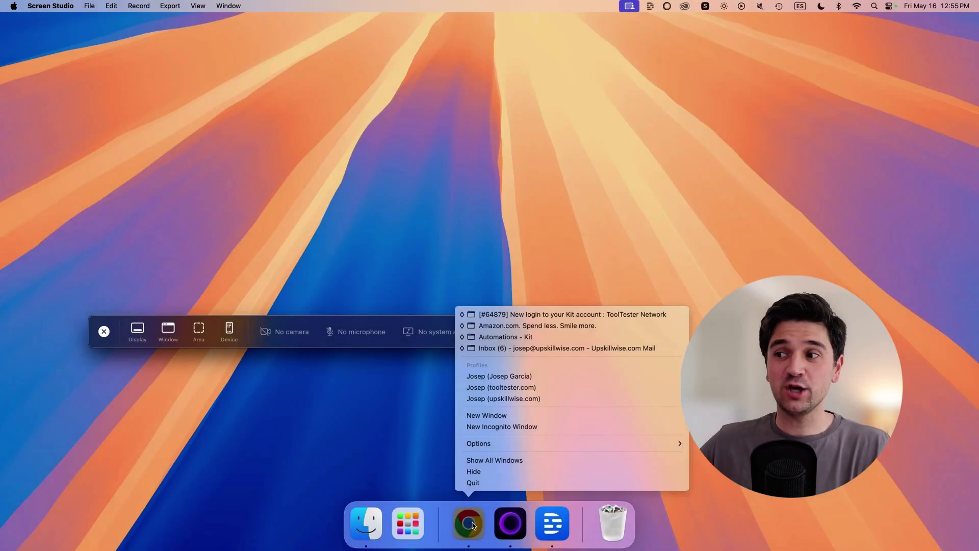
Target the Automations - Kit Chrome window for capture and resize it to 1280×720
click(504, 338)
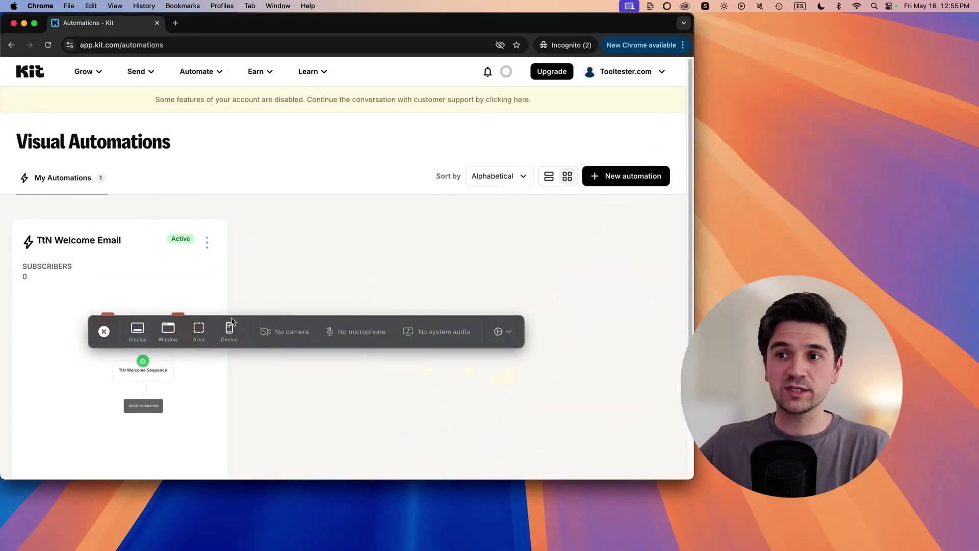
click(169, 332)
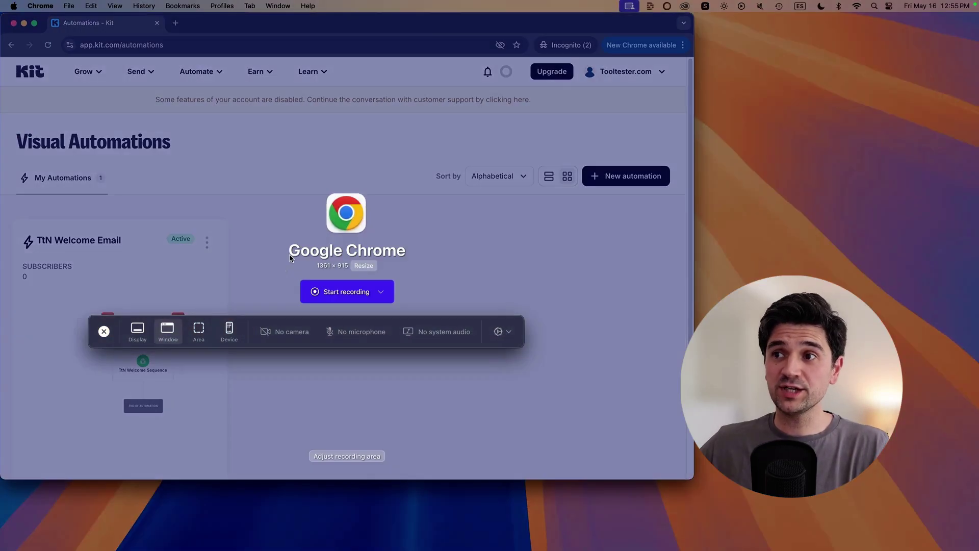
drag(118, 322, 154, 414)
click(364, 266)
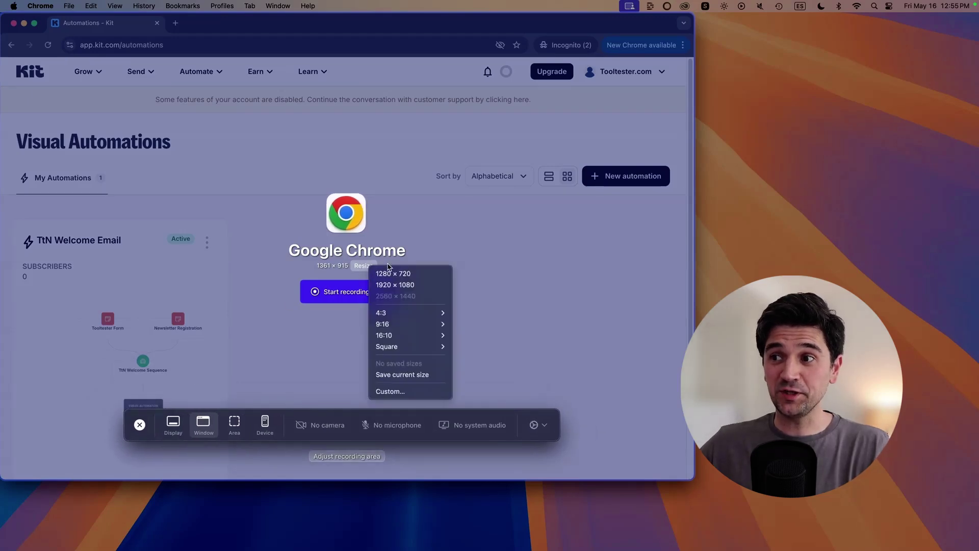
click(396, 275)
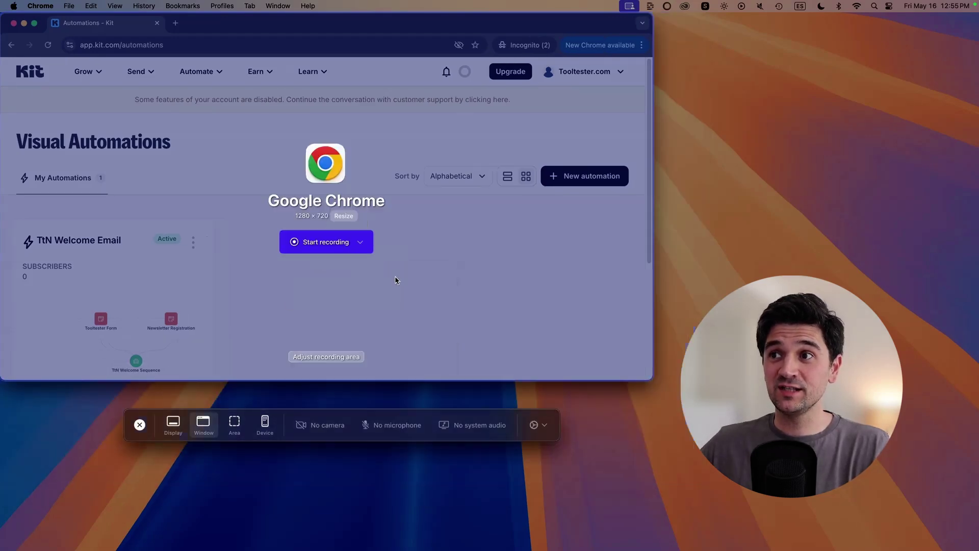
Start recording and scroll through the newsletter's FocuSee, Screen Studio and Descript sections
click(328, 243)
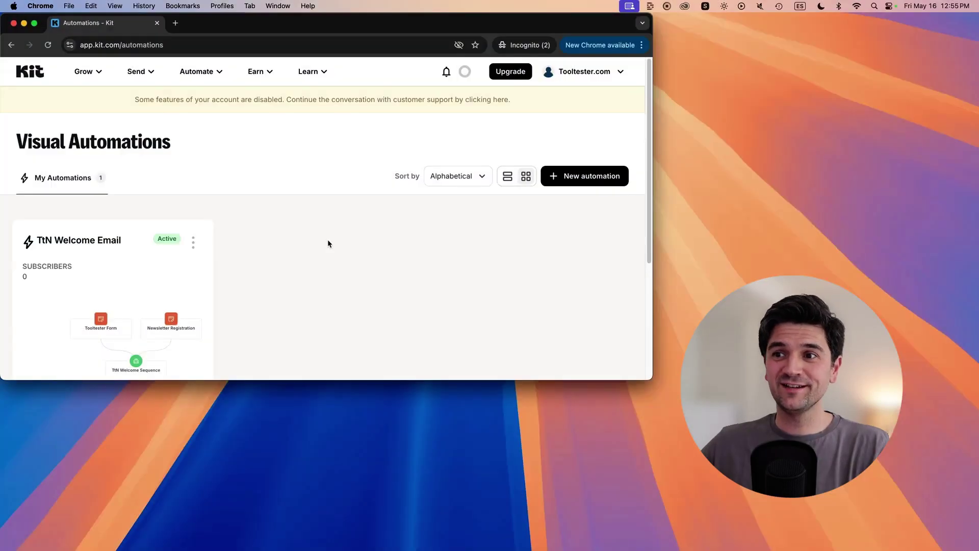
click(151, 71)
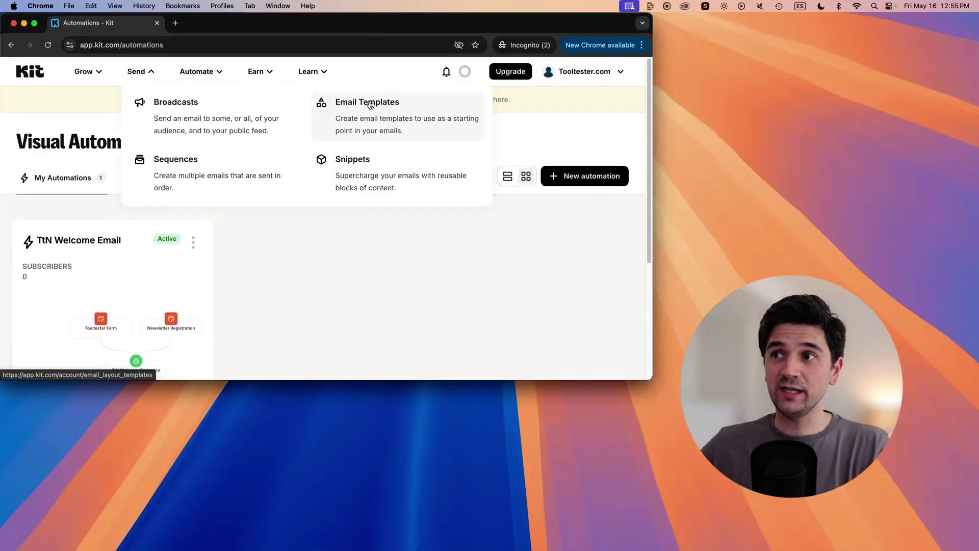
scroll(251, 240, down, 1)
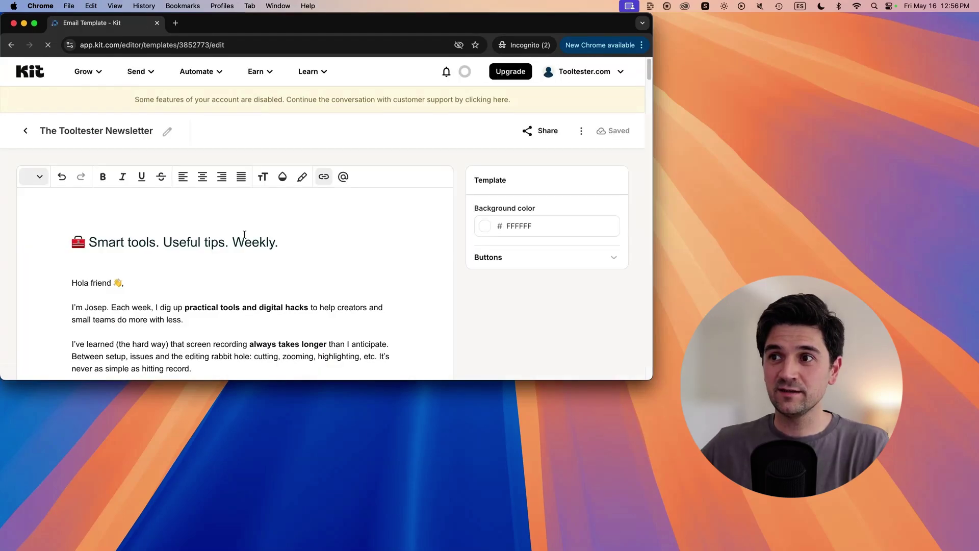
scroll(249, 239, down, 2)
scroll(249, 238, down, 15)
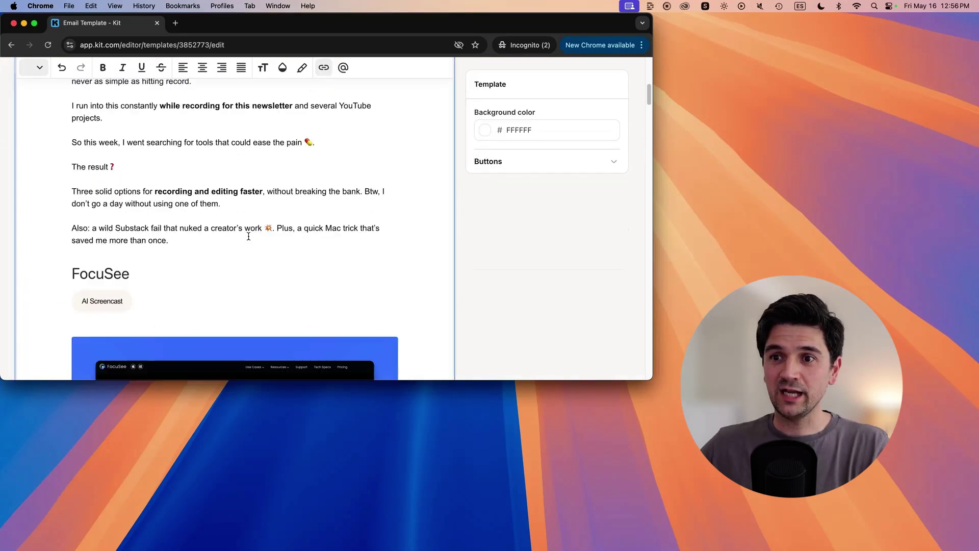
scroll(248, 238, down, 10)
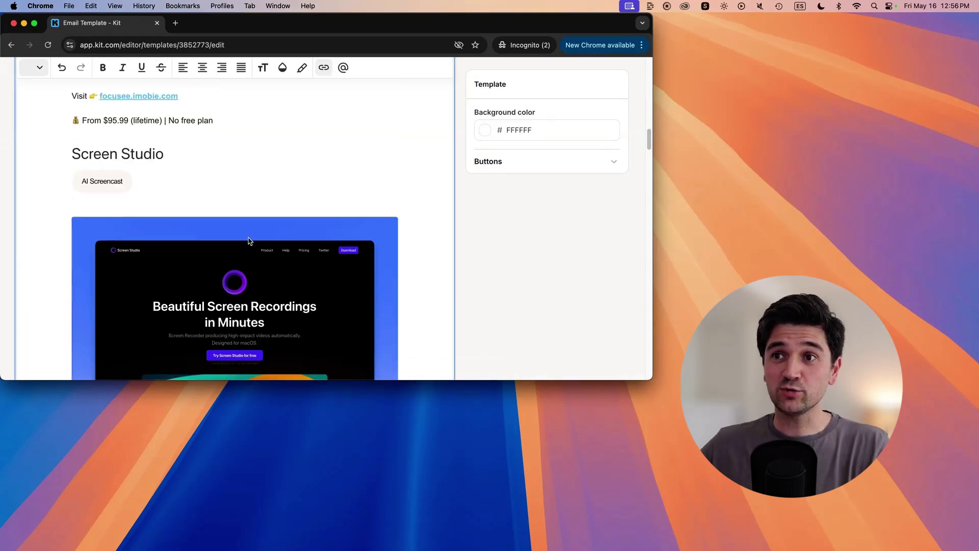
scroll(182, 176, down, 10)
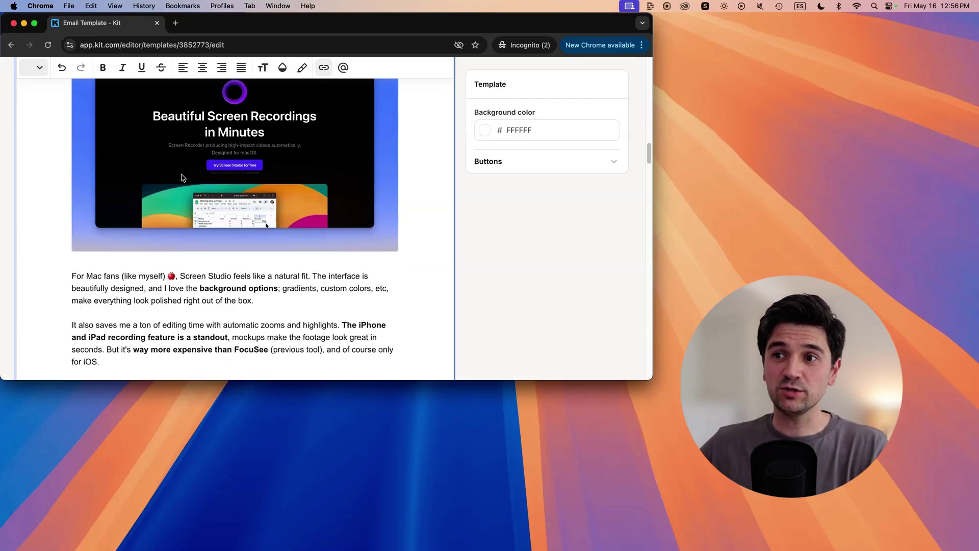
Scroll back up and select the Screen Studio description paragraph
scroll(181, 186, up, 3)
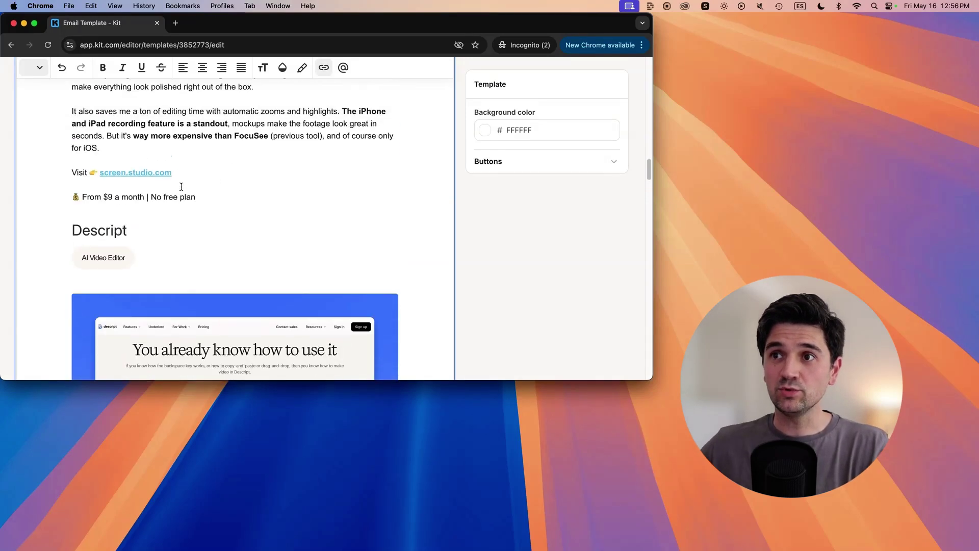
click(142, 150)
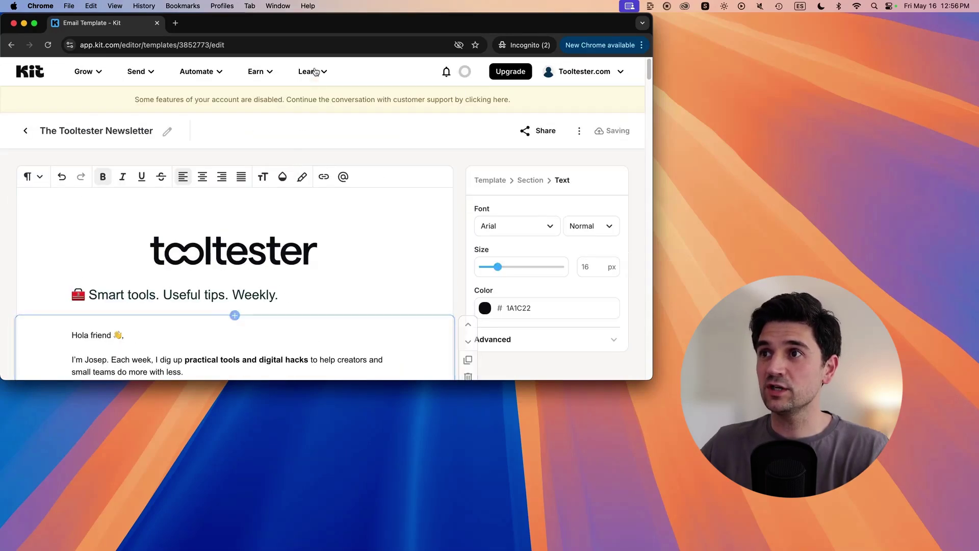
click(316, 72)
Open Kit's documentation in a new tab and bring the finished recording into the editor
click(344, 102)
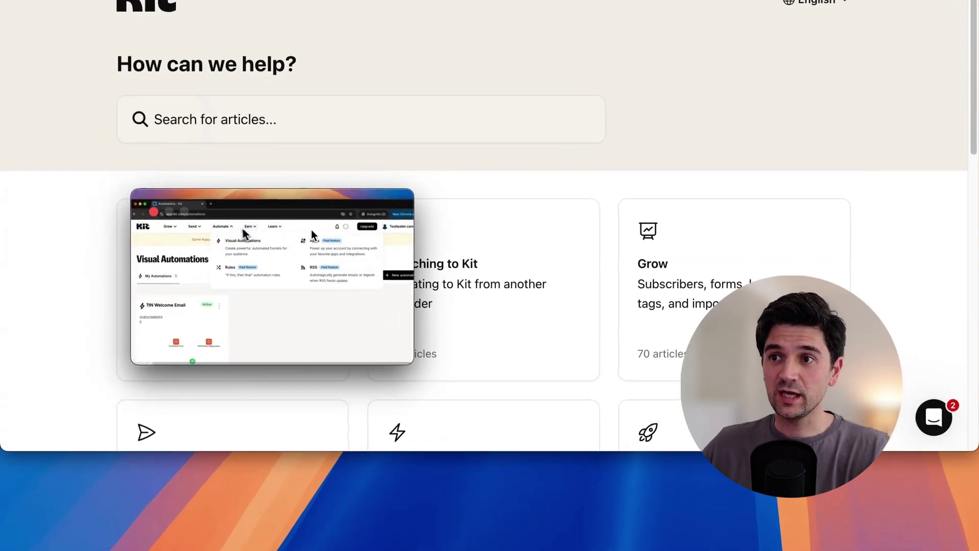
mouse_move(339, 315)
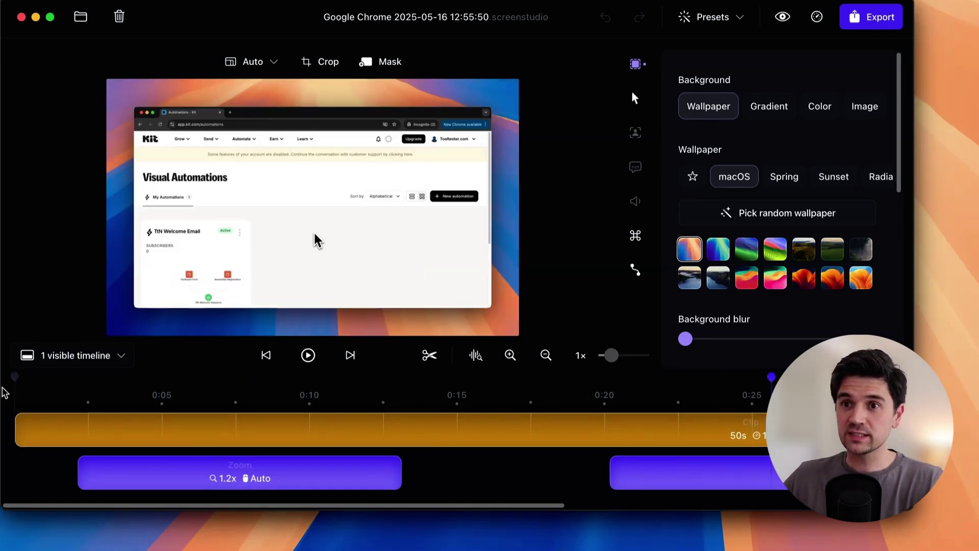
Rewind the preview and set the background to the pink-red wallpaper
click(20, 379)
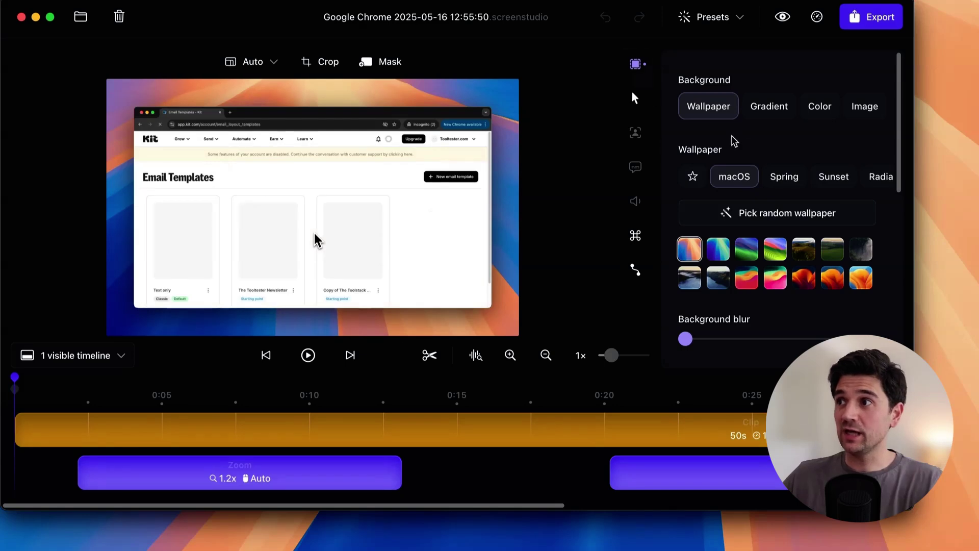
click(776, 251)
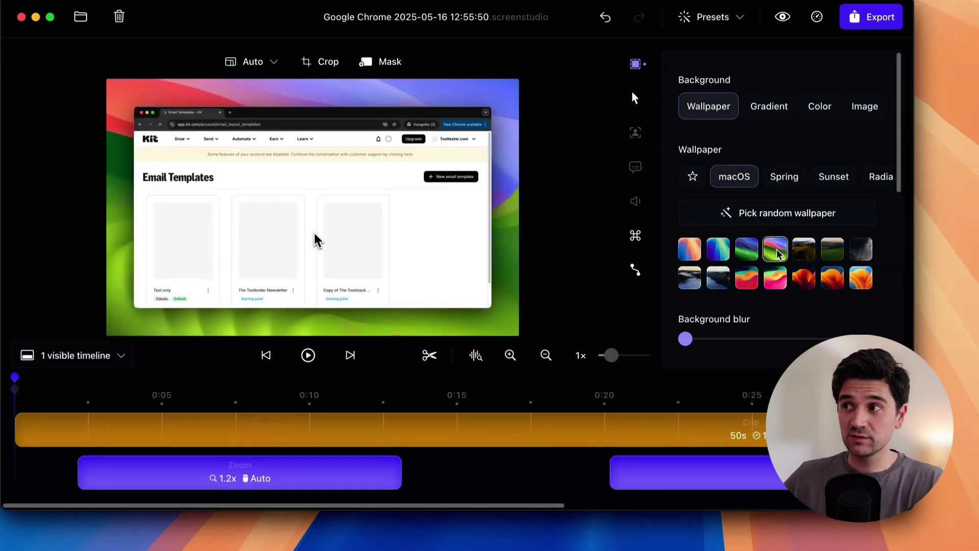
click(780, 279)
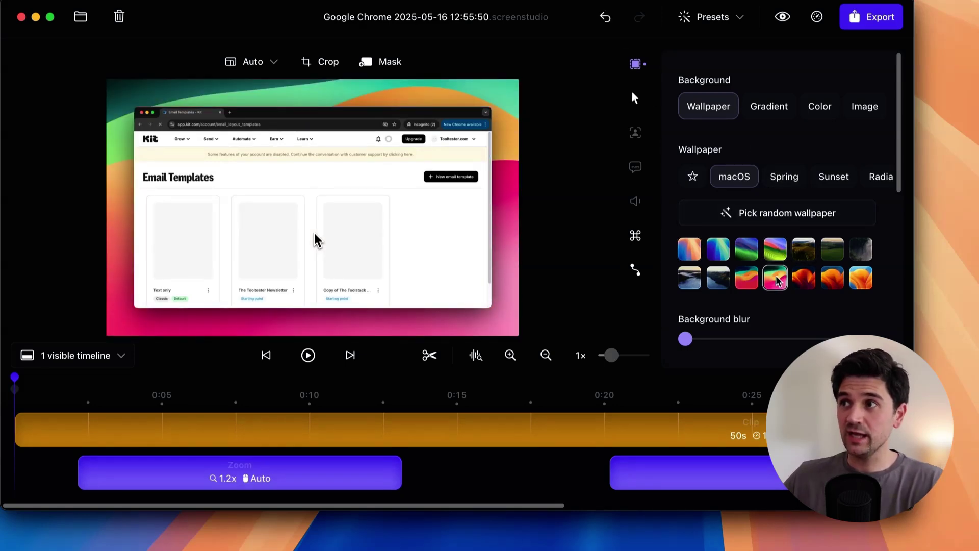
Set the cursor to 7.0x size in the black arrow style, hidden when idle
click(635, 99)
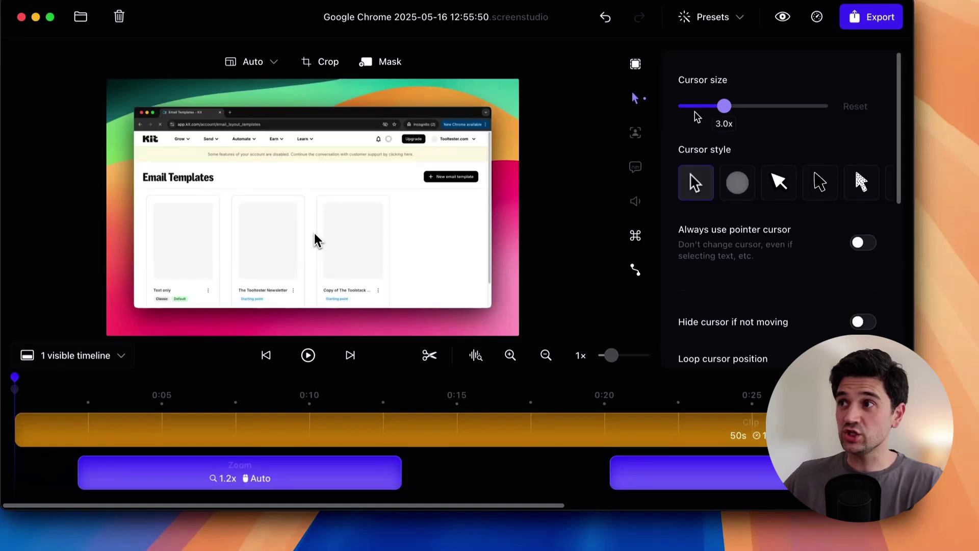
drag(724, 106, 808, 111)
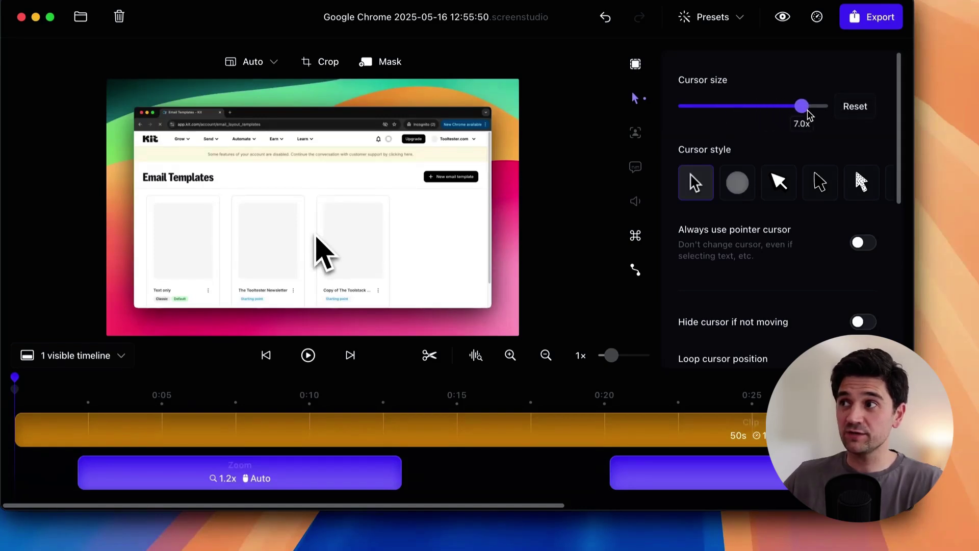
click(819, 185)
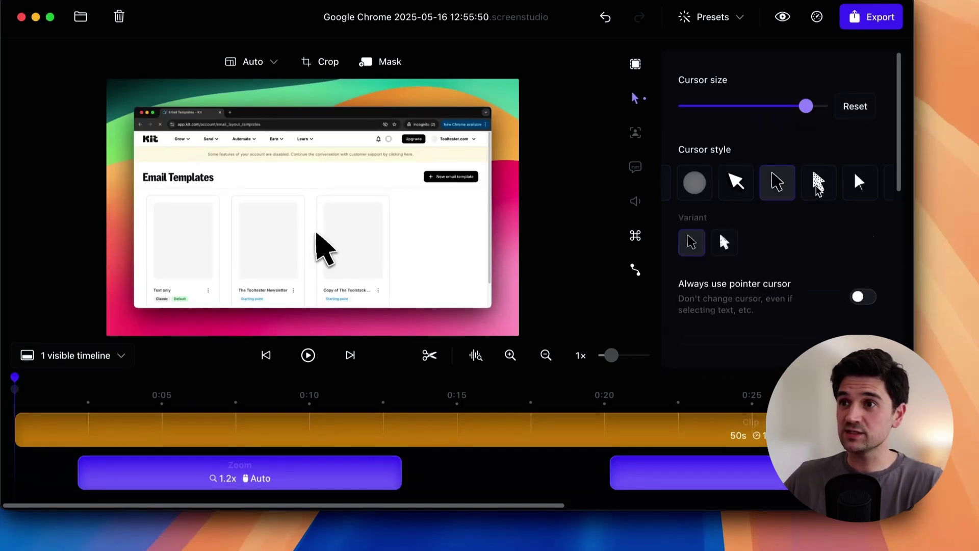
click(736, 182)
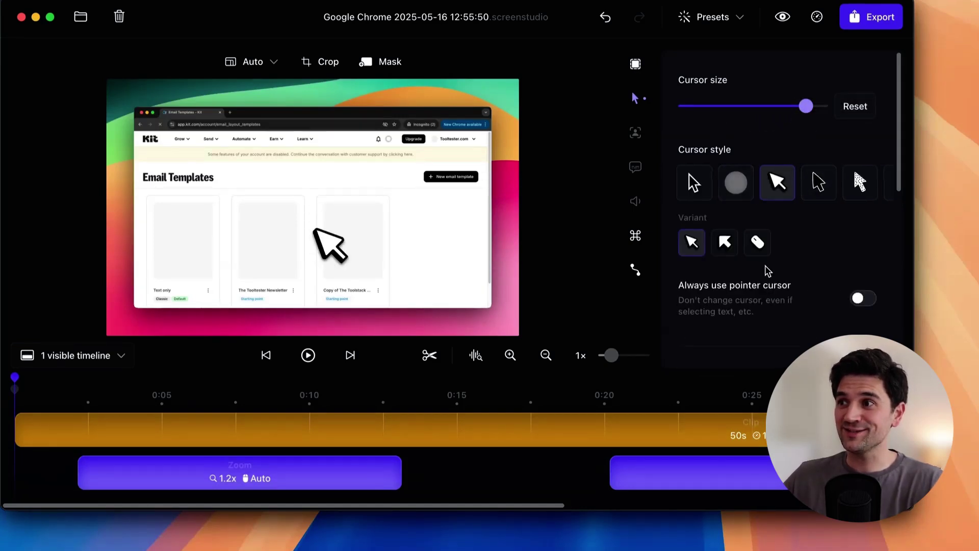
scroll(768, 270, down, 4)
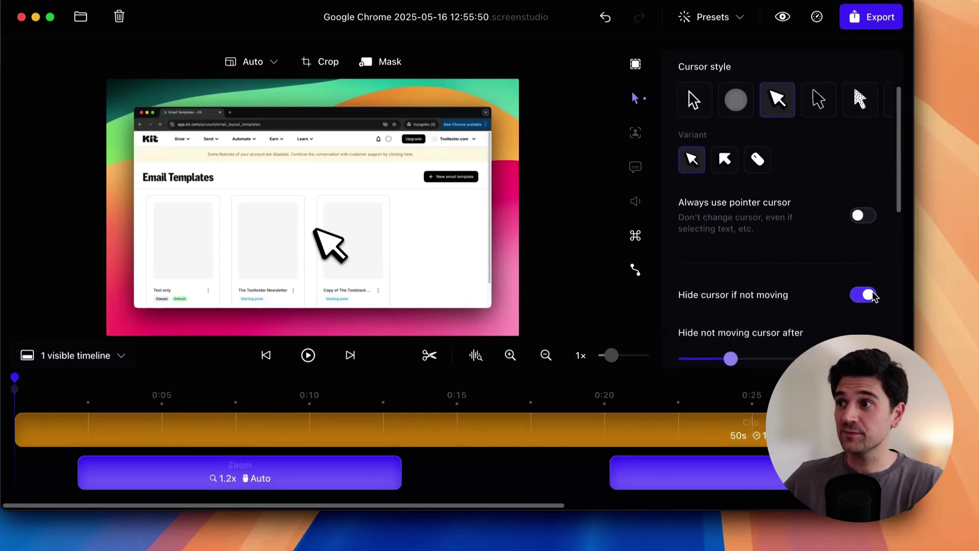
scroll(793, 154, down, 10)
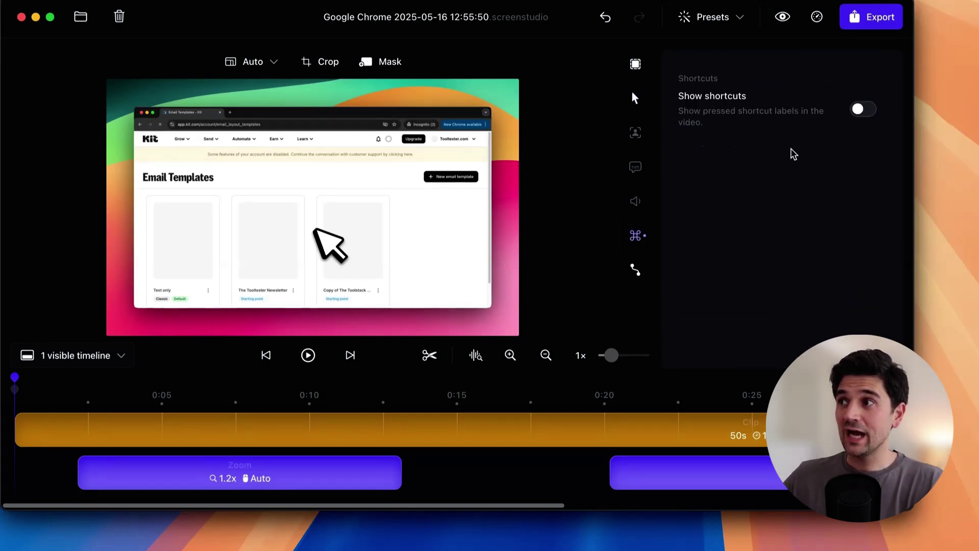
Enable Show shortcuts, confirming Enable so a shortcuts track joins the timeline
click(863, 109)
click(712, 273)
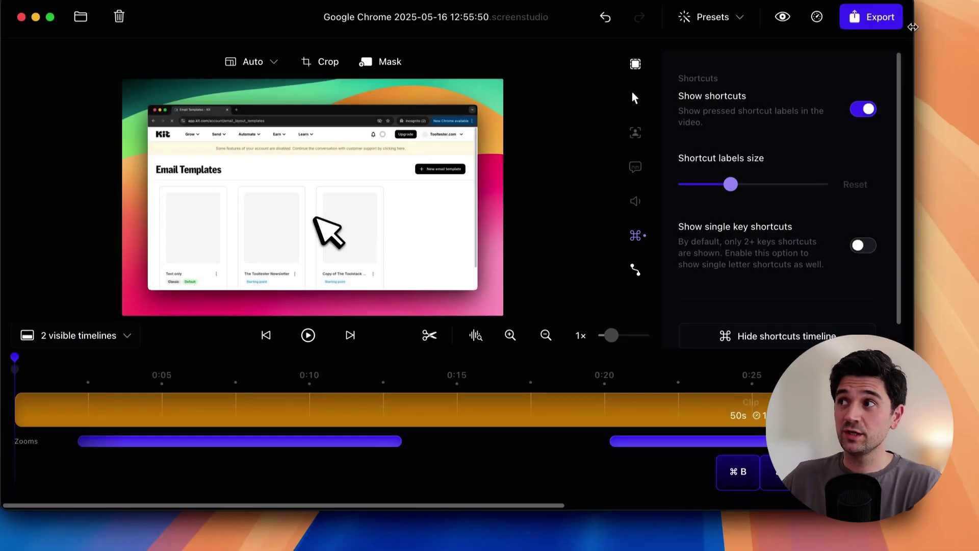
click(879, 22)
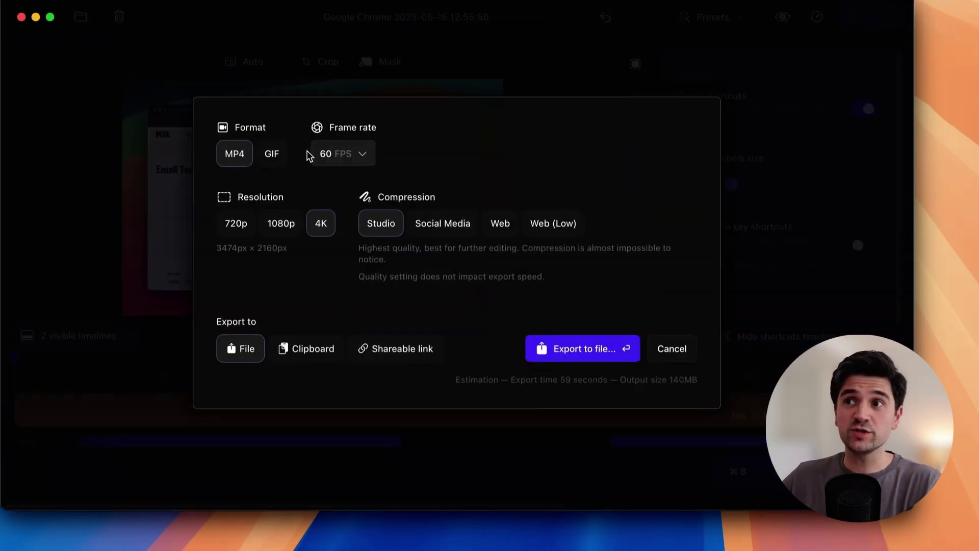
Keep MP4 as the export format after trying GIF, and review the frame rate choices
click(272, 156)
click(234, 158)
click(357, 155)
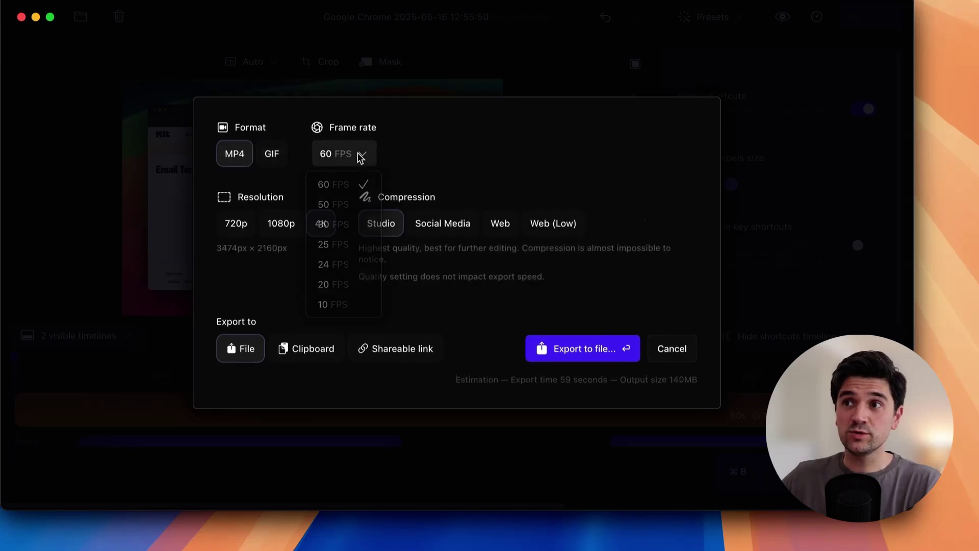